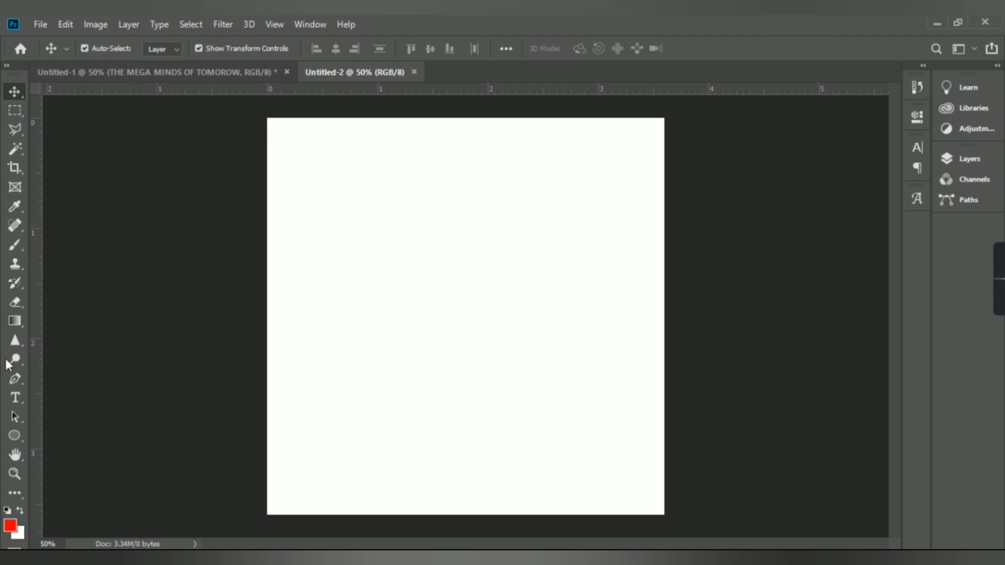
# Add a text layer reading "Teenxode" in Calibri Bold near the canvas's upper left
pyautogui.click(14, 398)
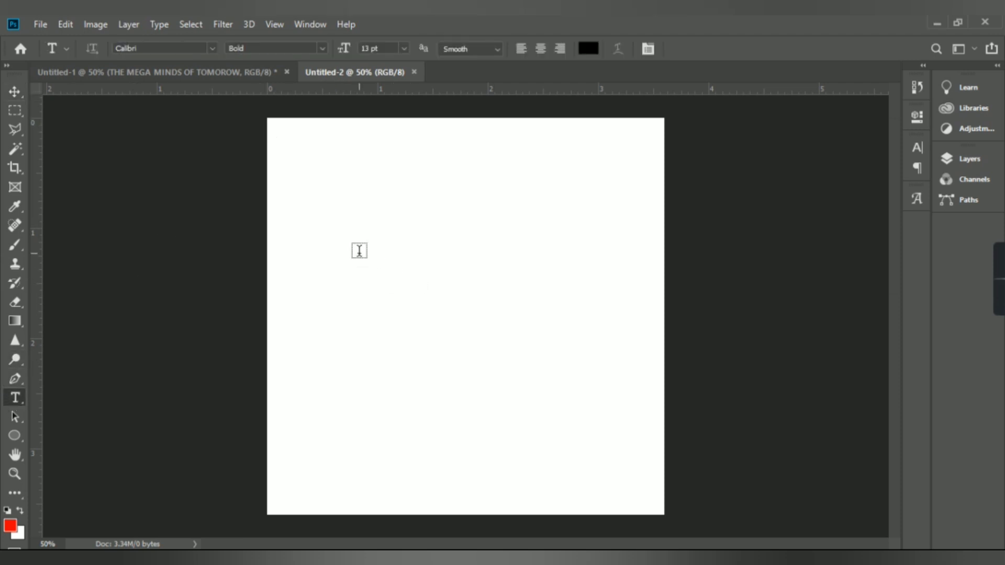
pyautogui.click(355, 253)
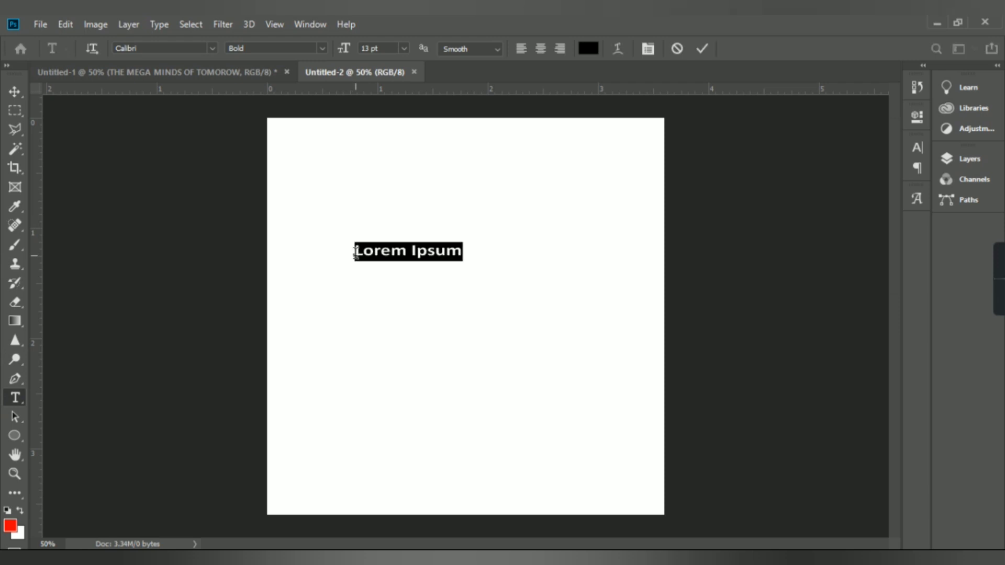
pyautogui.write('Tee')
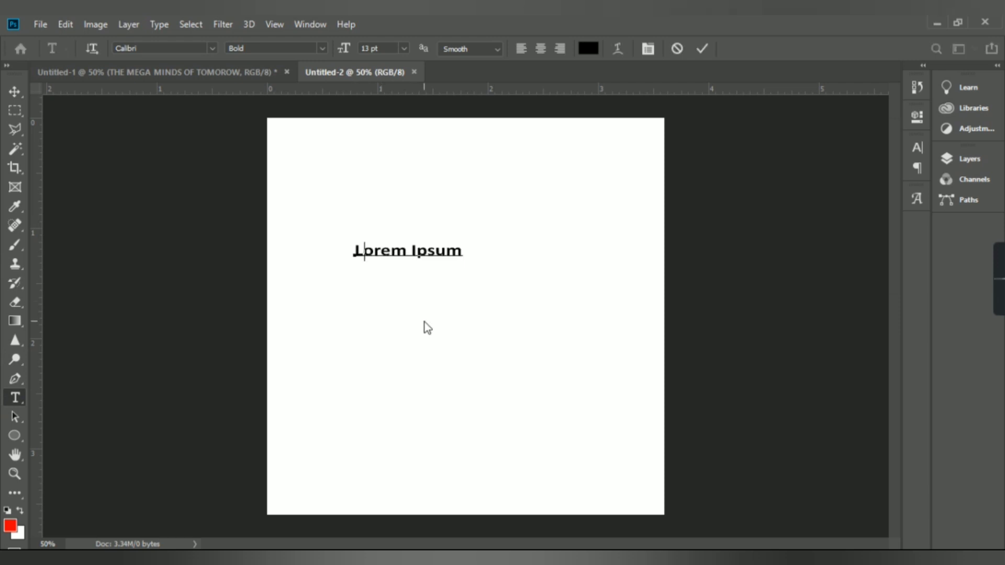
pyautogui.write('nxode')
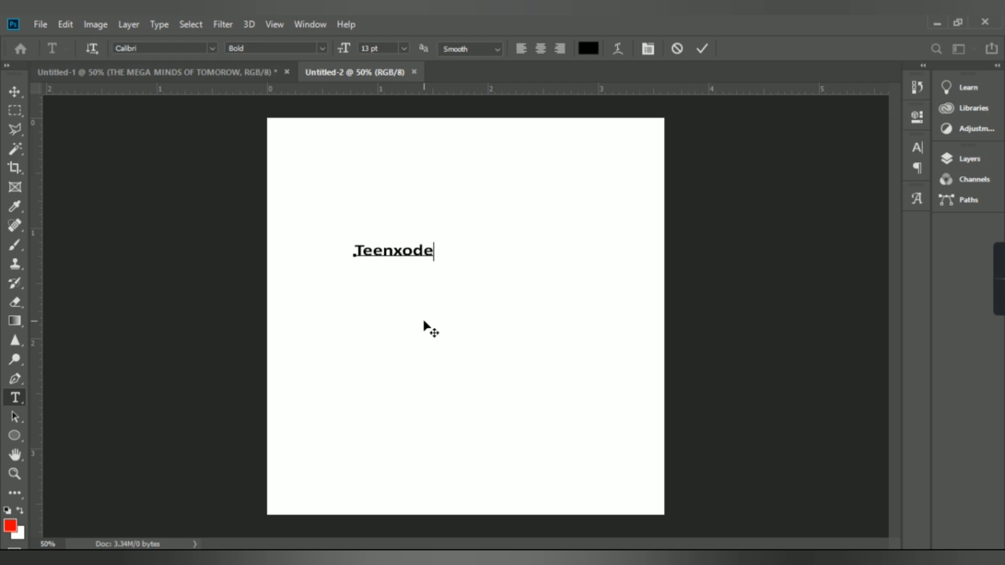
pyautogui.hotkey('ctrl', 'Return')
pyautogui.press('v')
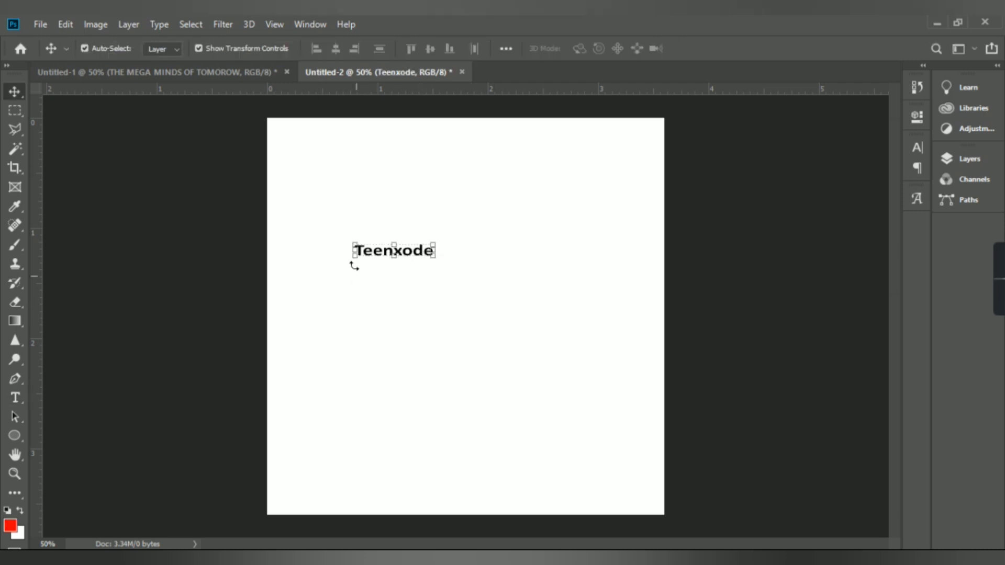
# Scale the Teenxode text up to roughly double its width
pyautogui.click(436, 242)
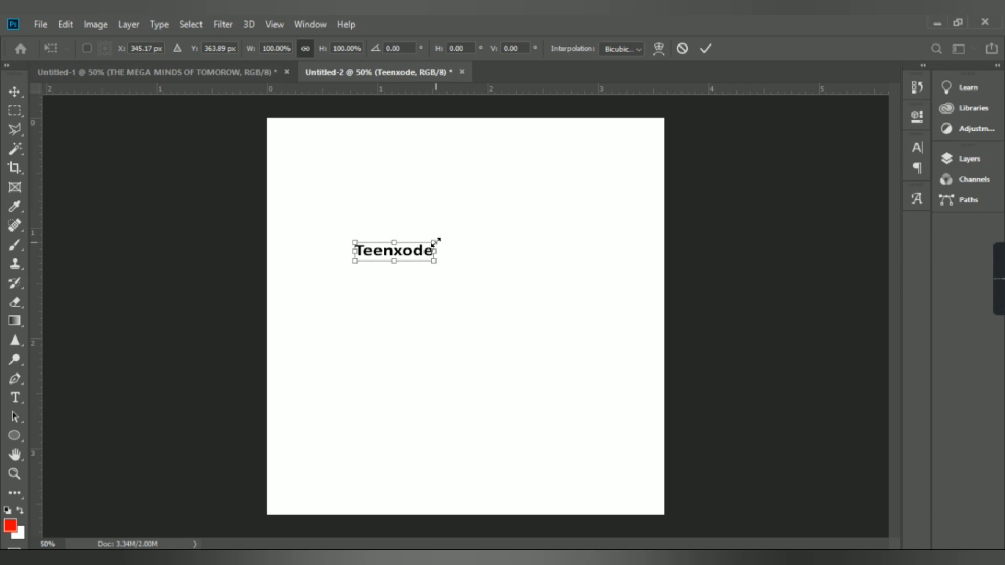
pyautogui.moveTo(436, 241); pyautogui.dragTo(550, 213)
pyautogui.press('Return')
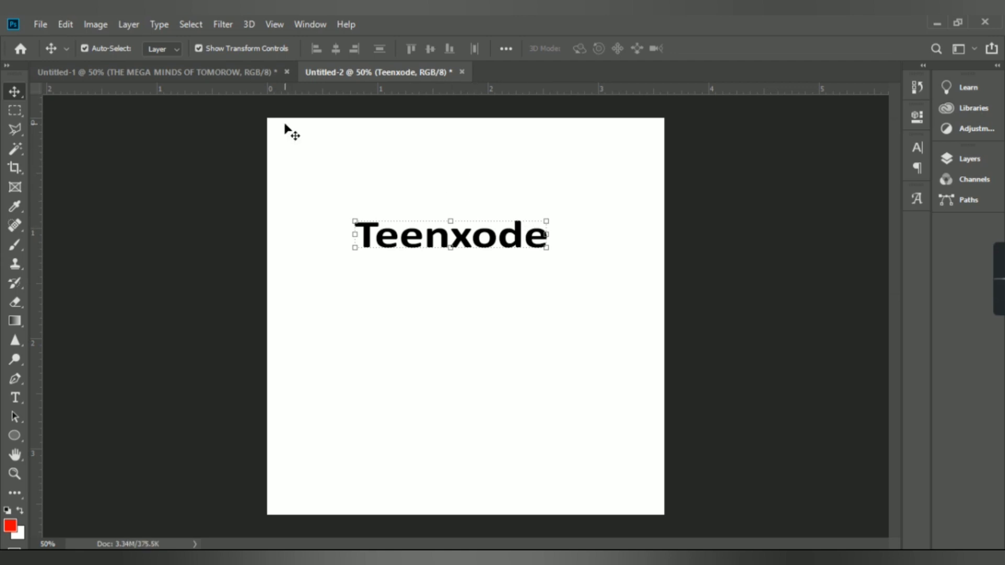
# Open the Character panel and change the text's font to "the artisan"
pyautogui.click(307, 23)
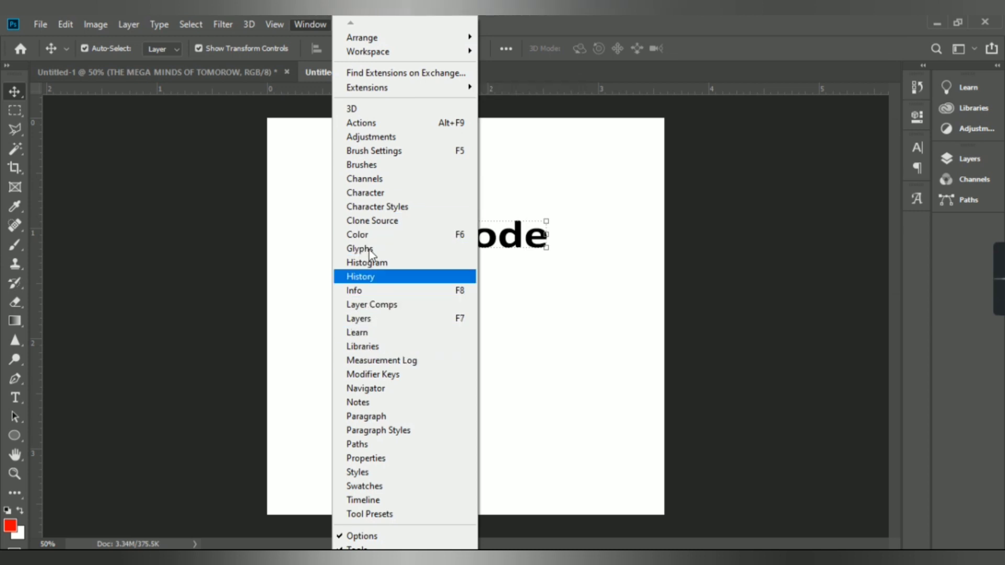
pyautogui.click(368, 194)
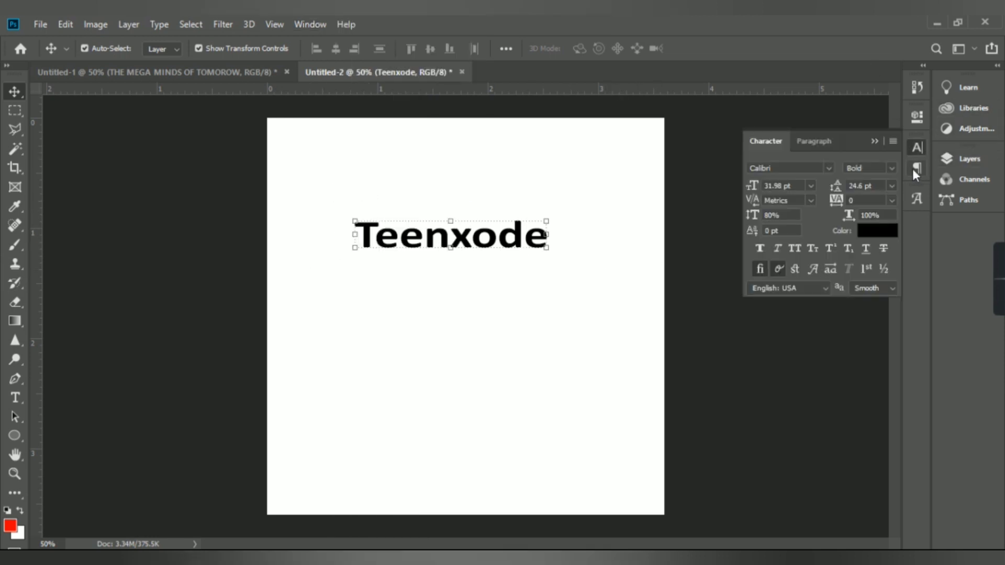
pyautogui.click(829, 166)
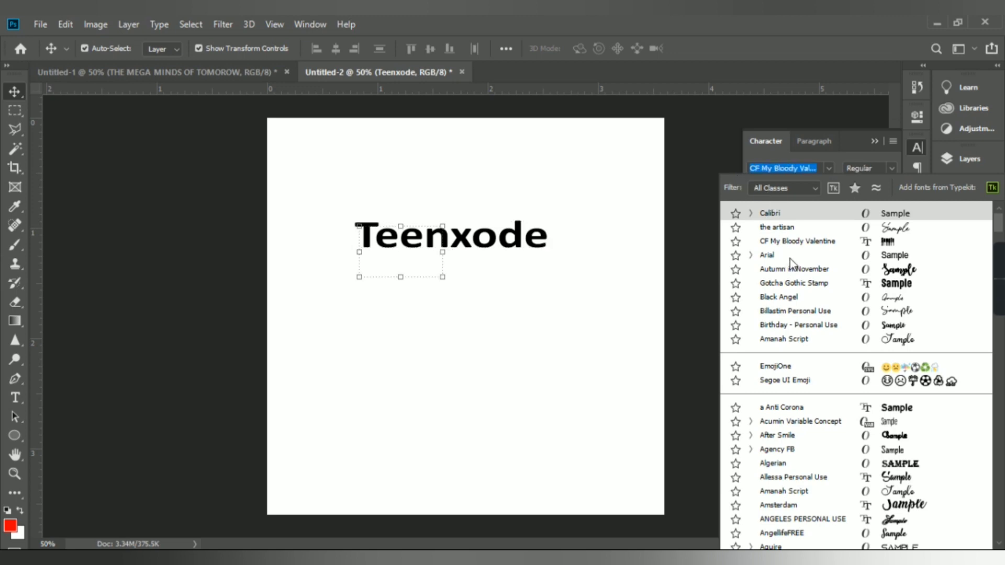
pyautogui.click(782, 227)
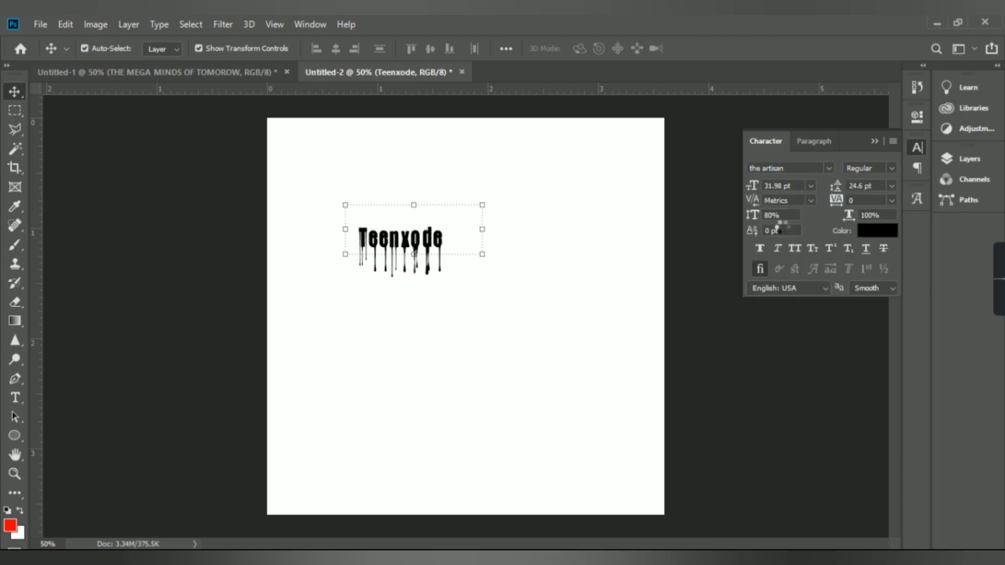
# Scale the script text up to about 190% and commit the transform
pyautogui.click(482, 257)
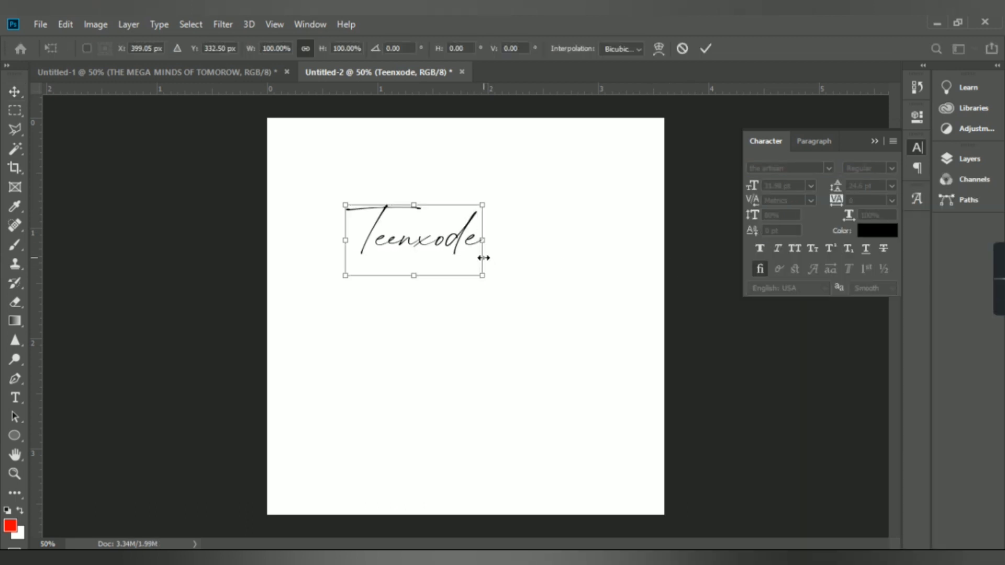
pyautogui.moveTo(482, 276); pyautogui.dragTo(622, 305)
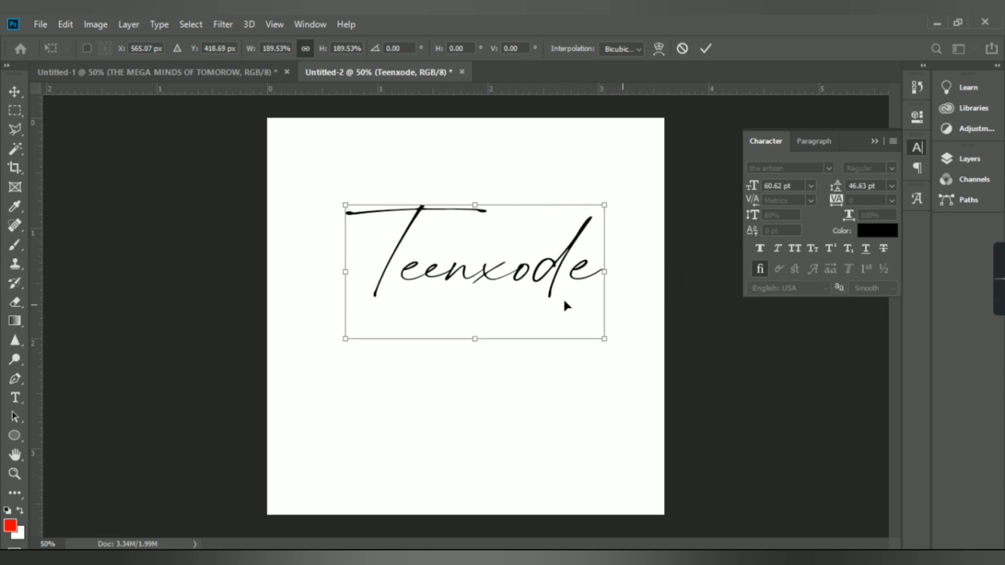
pyautogui.click(711, 47)
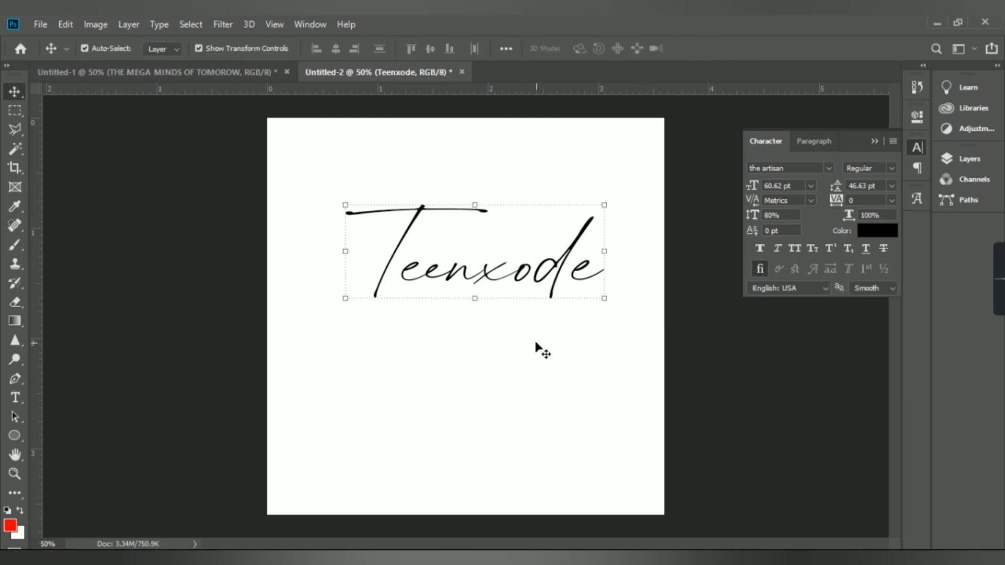
# Nudge the text slightly left and duplicate the Teenxode text layer
pyautogui.moveTo(490, 312); pyautogui.dragTo(487, 311)
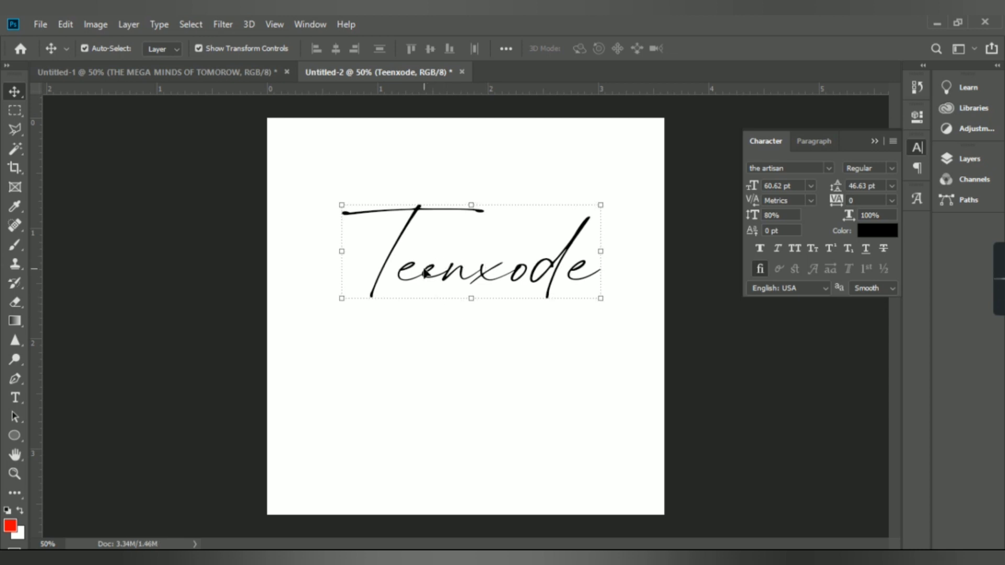
pyautogui.hotkey('ctrl', 'j')
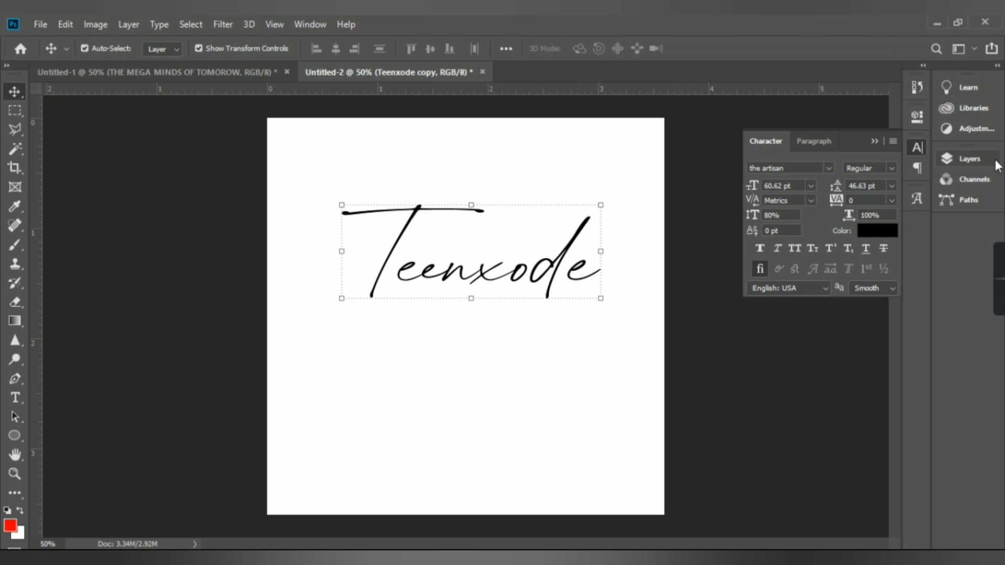
# Select the Teenxode copy layer and nudge it four steps right and two steps up
pyautogui.click(969, 162)
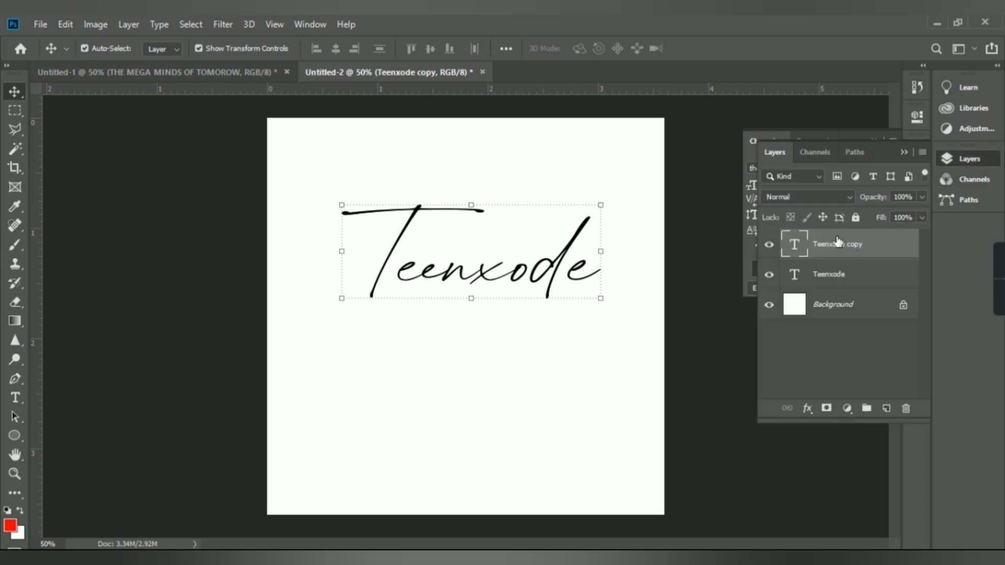
pyautogui.rightClick(813, 275)
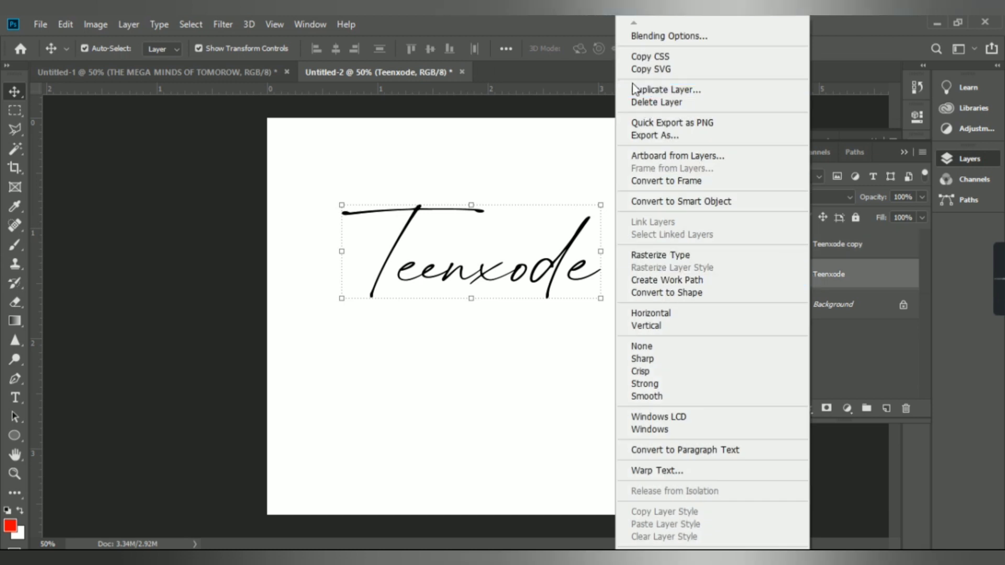
pyautogui.click(840, 239)
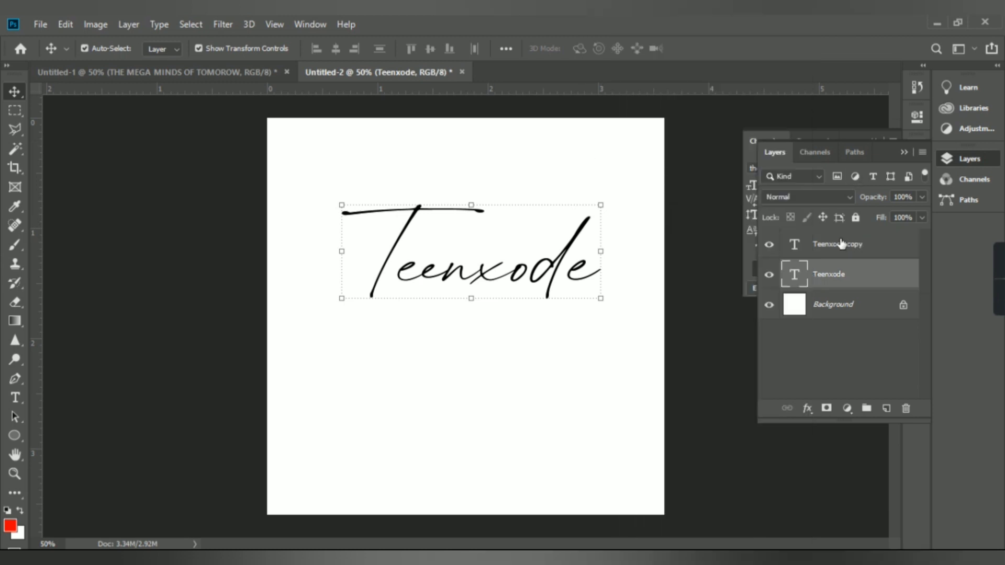
pyautogui.click(838, 245)
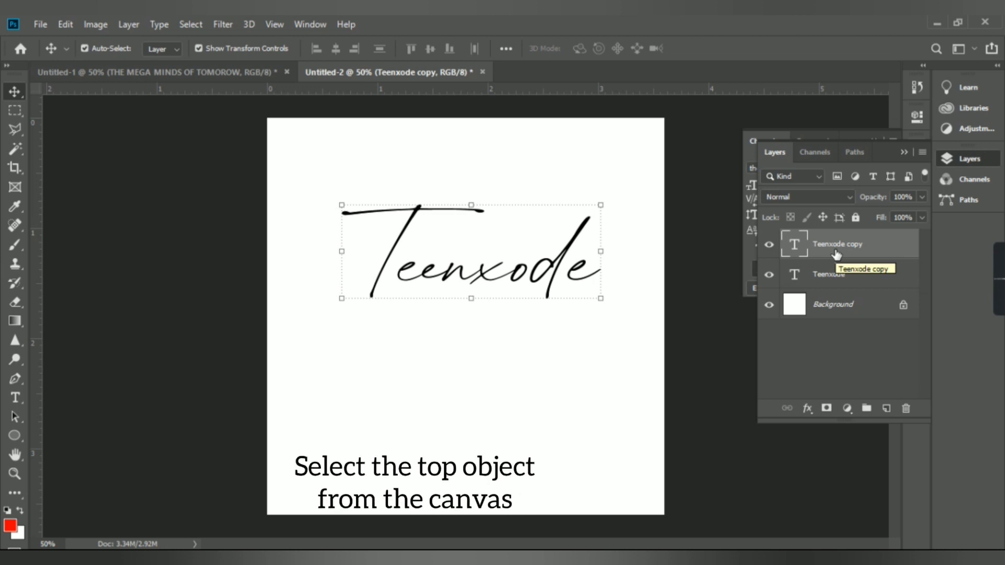
pyautogui.press('Right')
pyautogui.press('Right')
pyautogui.press('Right')
pyautogui.press('Right')
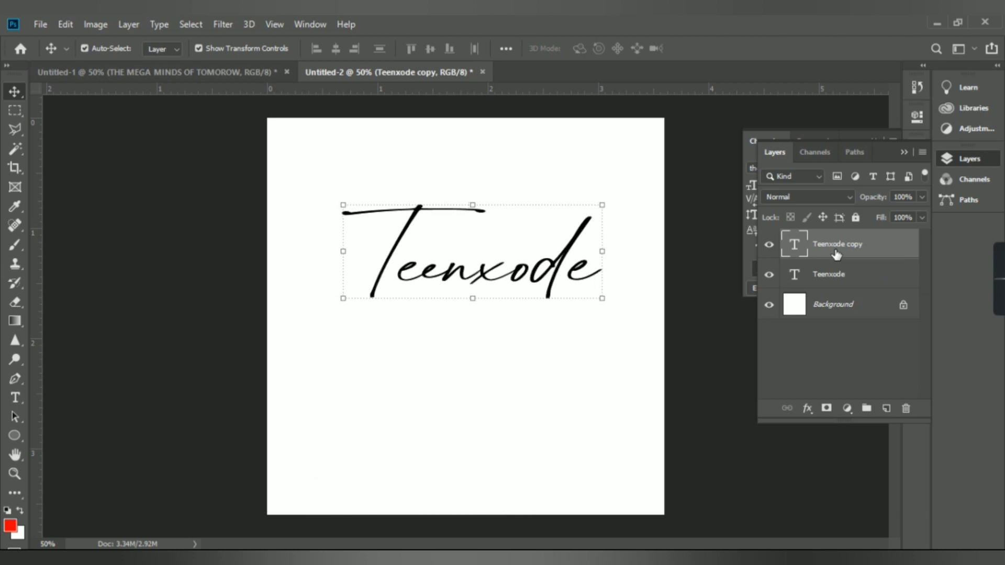
pyautogui.press('Up')
pyautogui.press('Up')
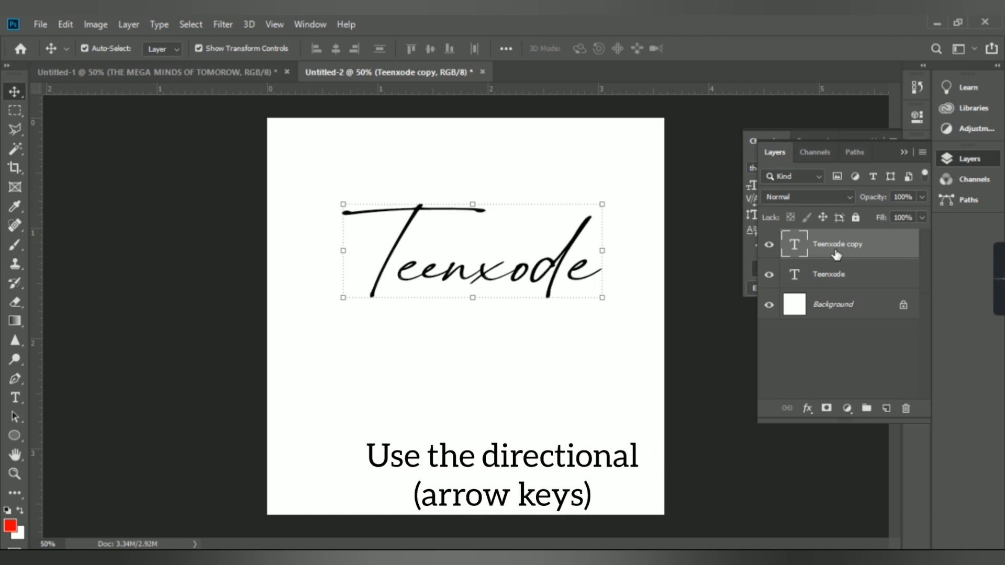
pyautogui.press('Up')
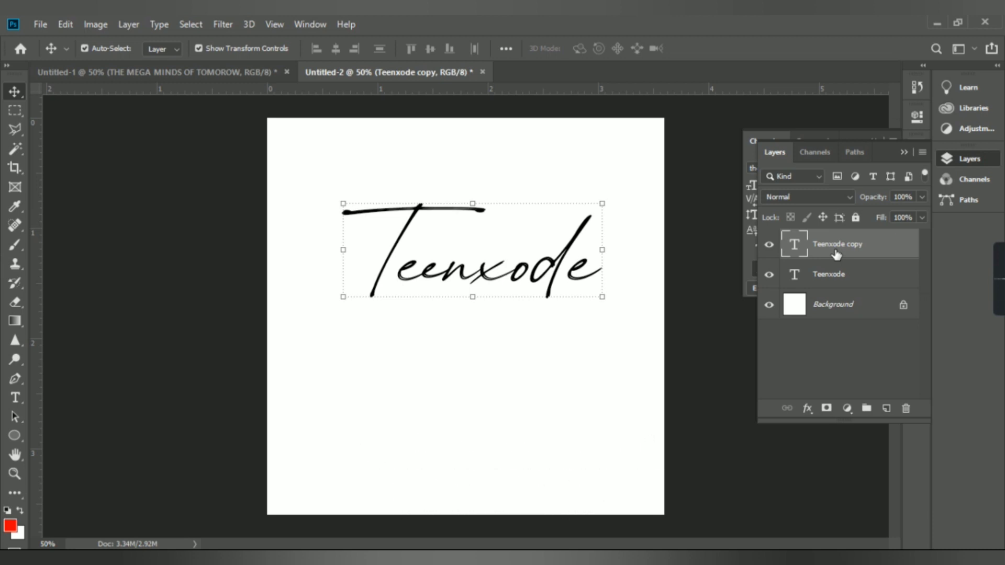
pyautogui.press('Right')
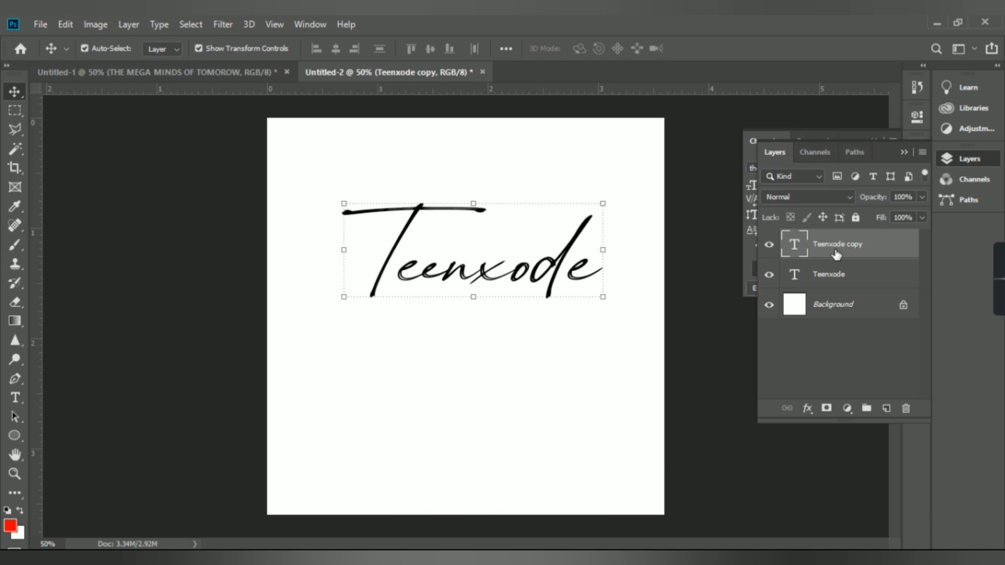
pyautogui.press('Down')
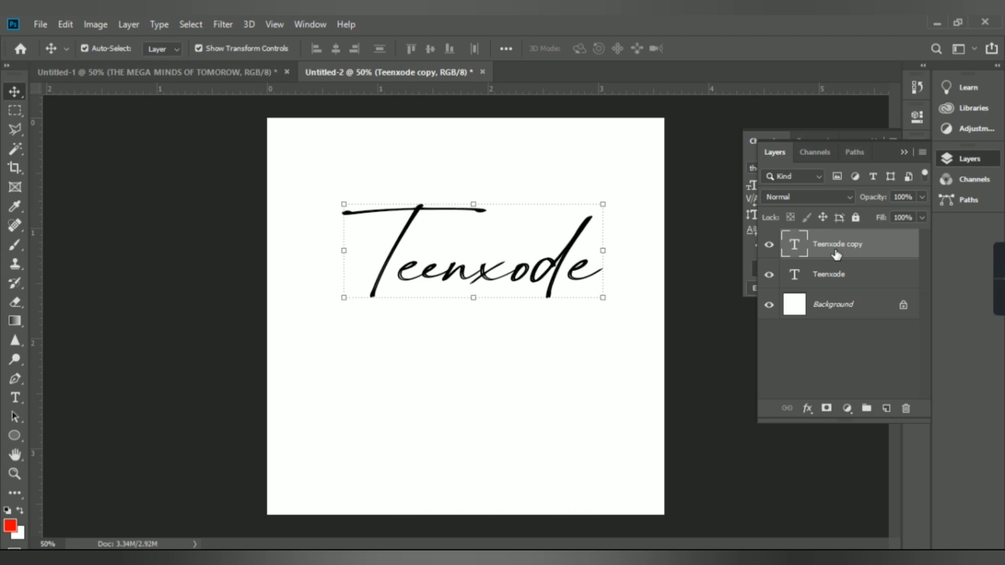
# Set the copy layer's text colour to pure blue 0000ff
pyautogui.click(746, 261)
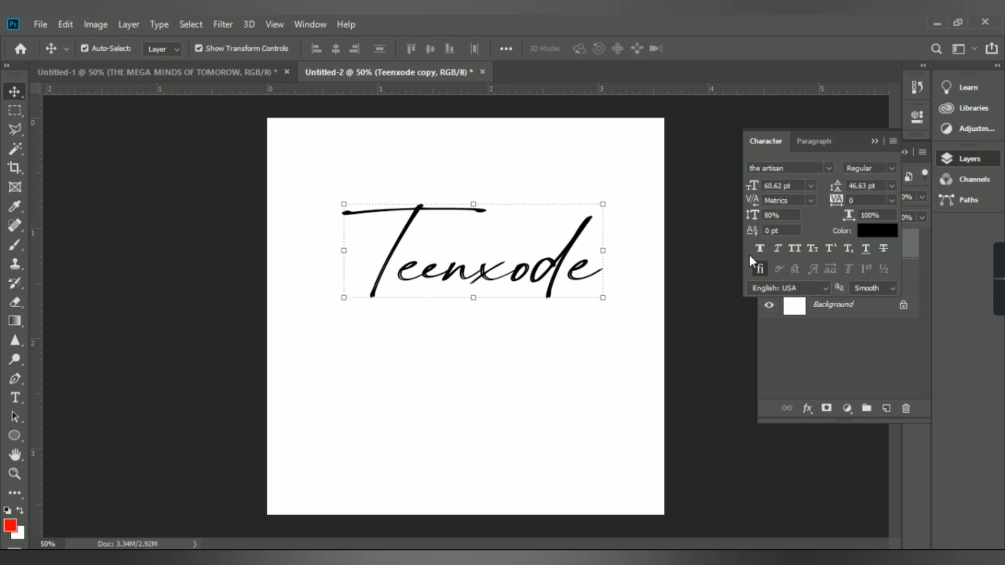
pyautogui.click(873, 142)
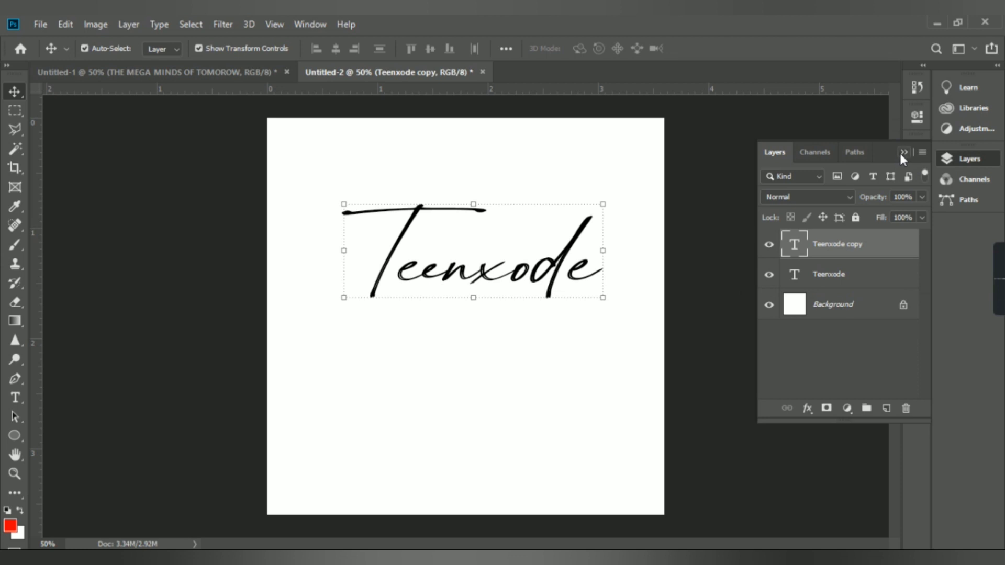
pyautogui.click(903, 152)
pyautogui.click(917, 146)
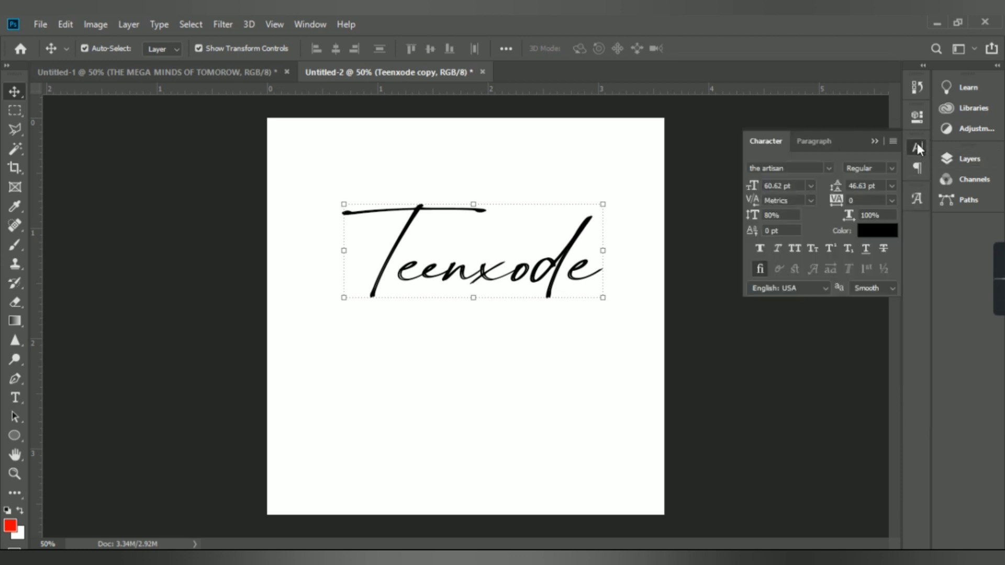
pyautogui.click(875, 232)
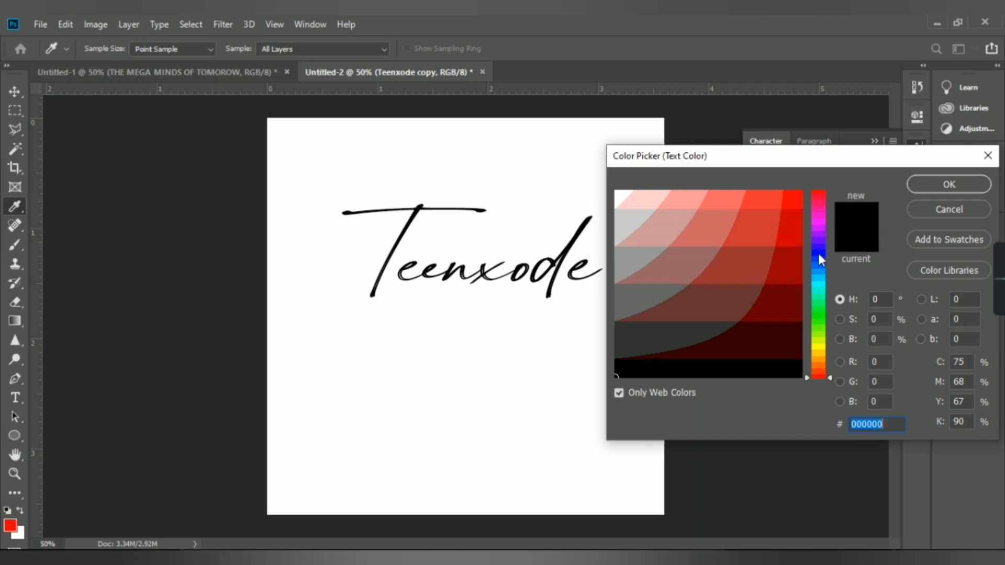
pyautogui.click(818, 253)
pyautogui.moveTo(796, 196); pyautogui.dragTo(792, 201)
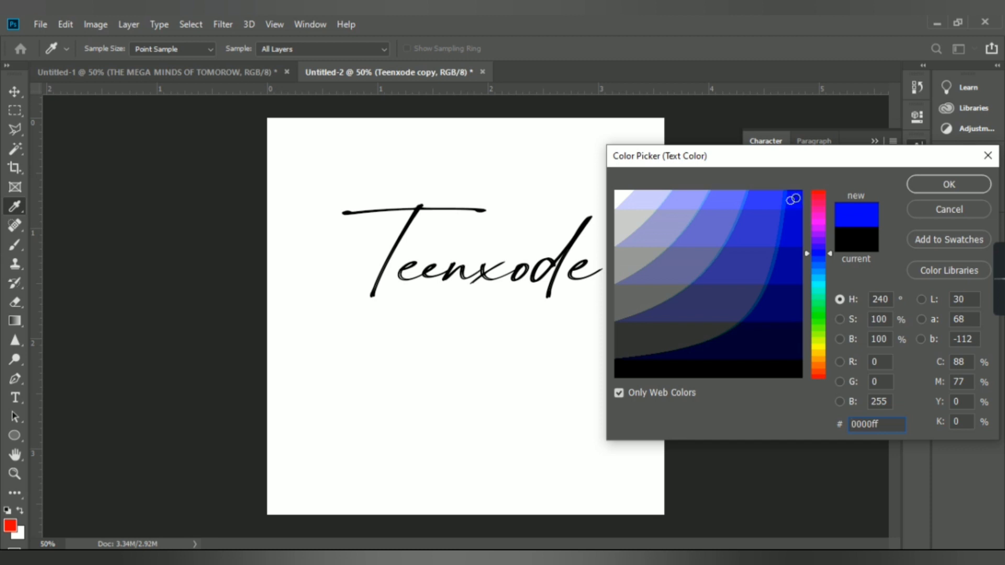
pyautogui.click(796, 198)
pyautogui.press('Return')
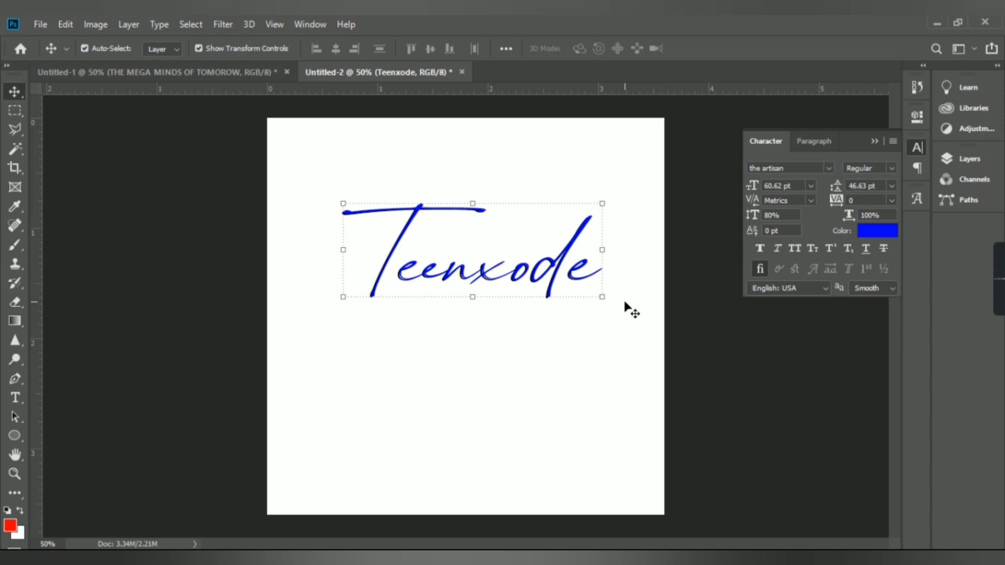
# Change the copy layer's text colour to a lighter blue, near 3366ff
pyautogui.click(875, 231)
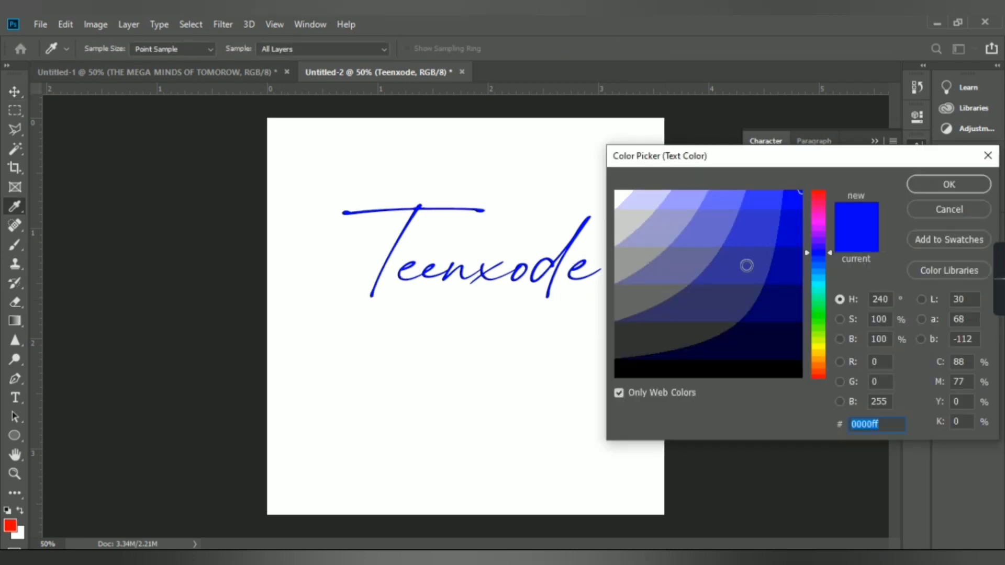
pyautogui.click(822, 266)
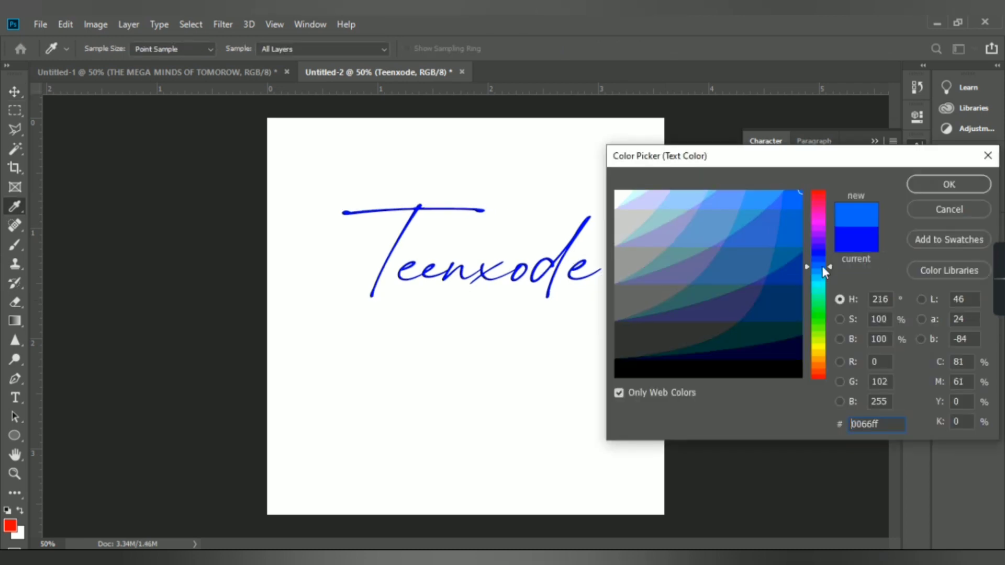
pyautogui.click(764, 205)
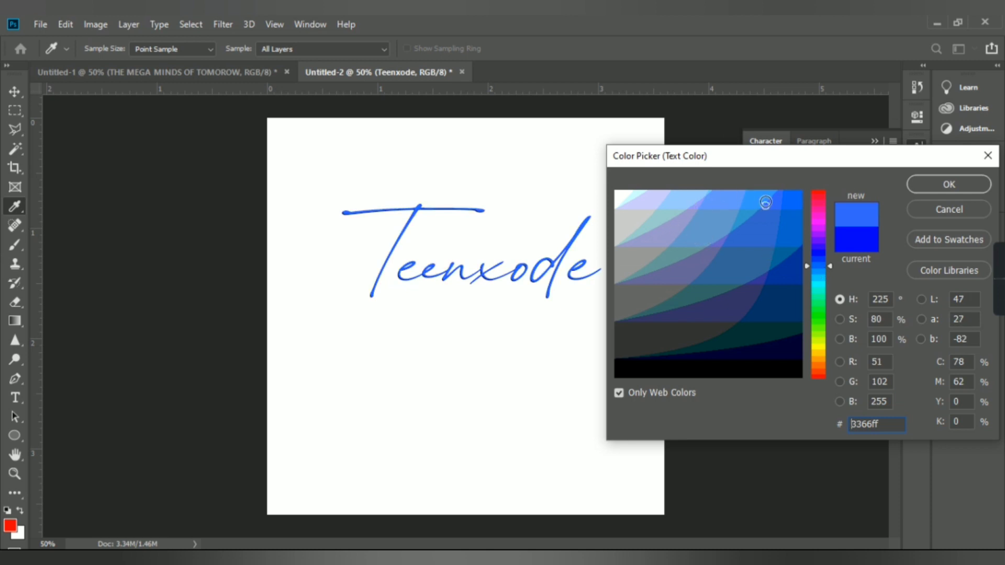
pyautogui.click(763, 197)
pyautogui.press('Return')
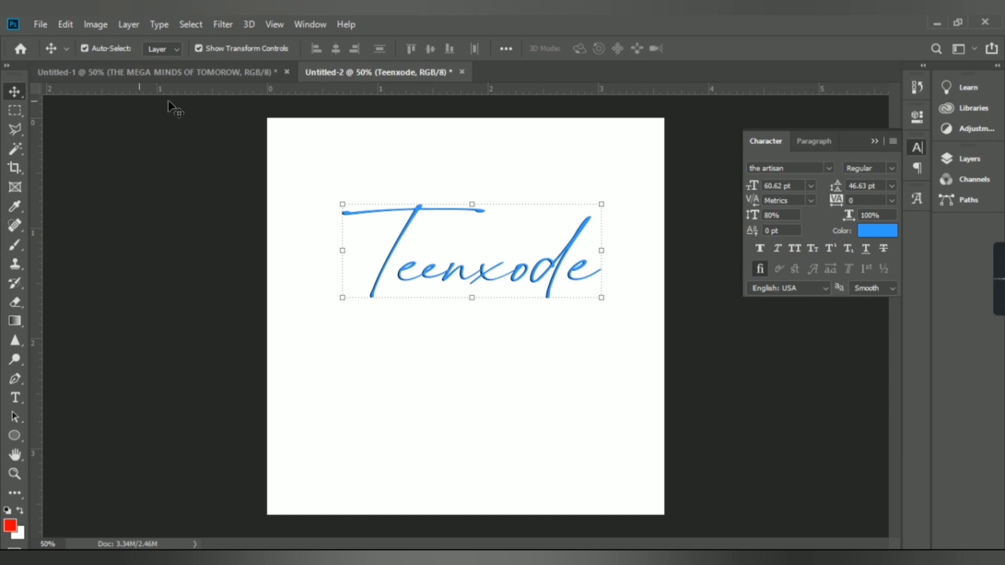
# Group the two Teenxode text layers together
pyautogui.click(163, 74)
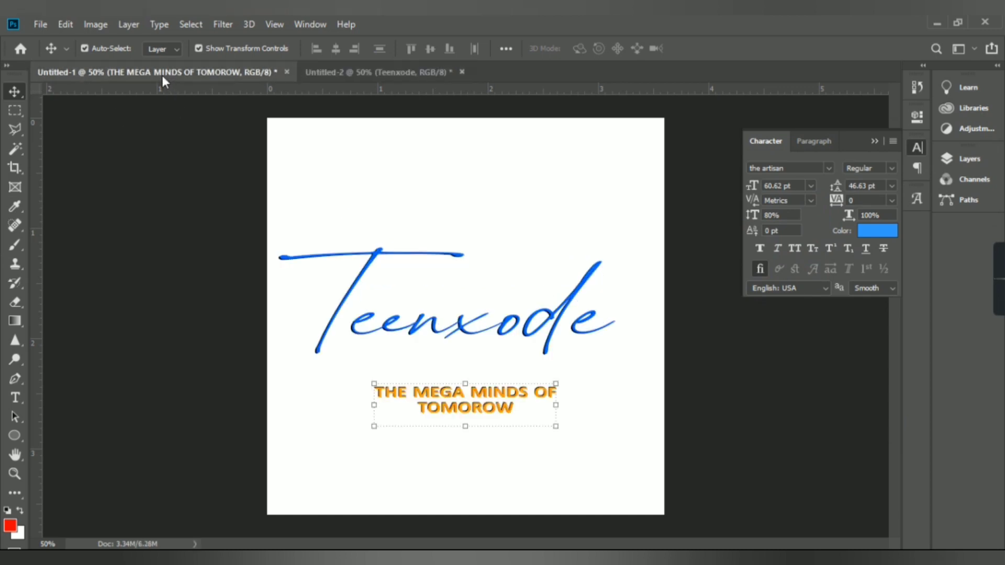
pyautogui.click(360, 81)
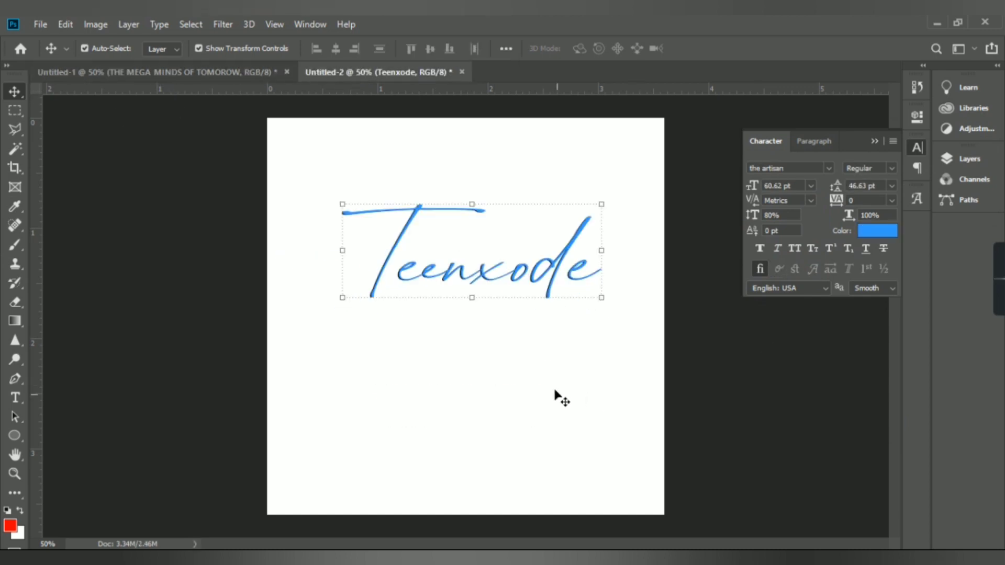
pyautogui.click(969, 160)
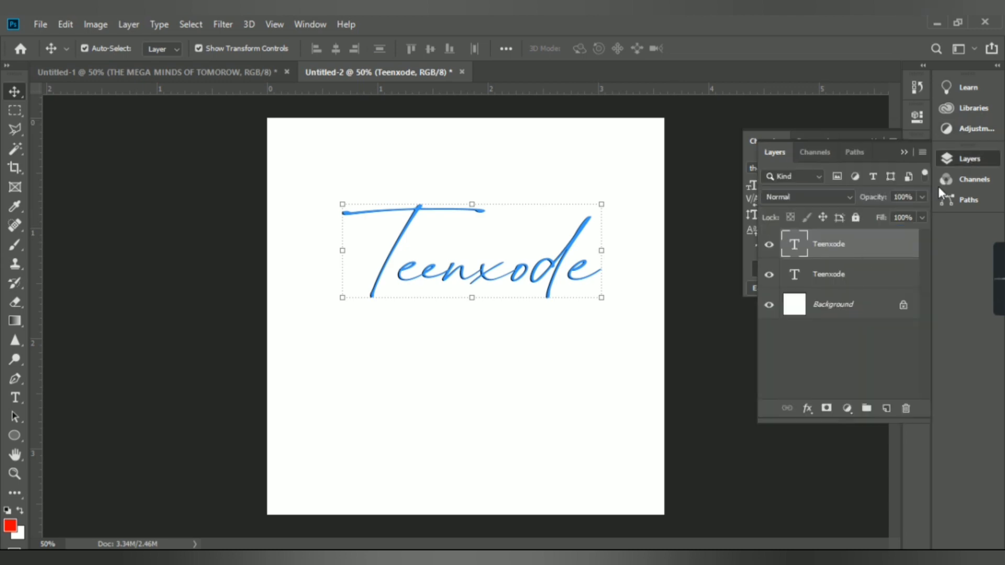
pyautogui.click(839, 276)
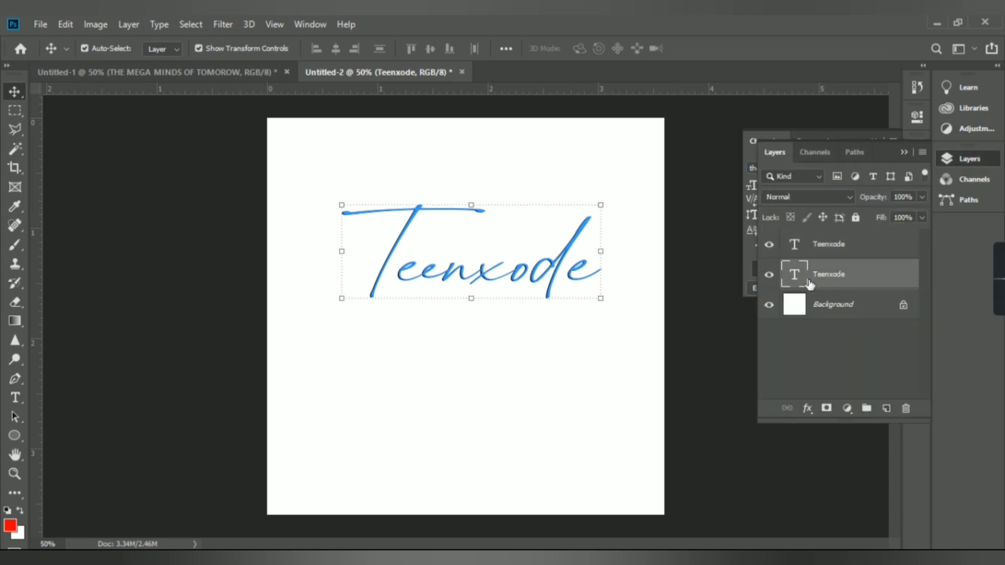
pyautogui.keyDown('ctrl'); pyautogui.click(839, 247); pyautogui.keyUp('ctrl')
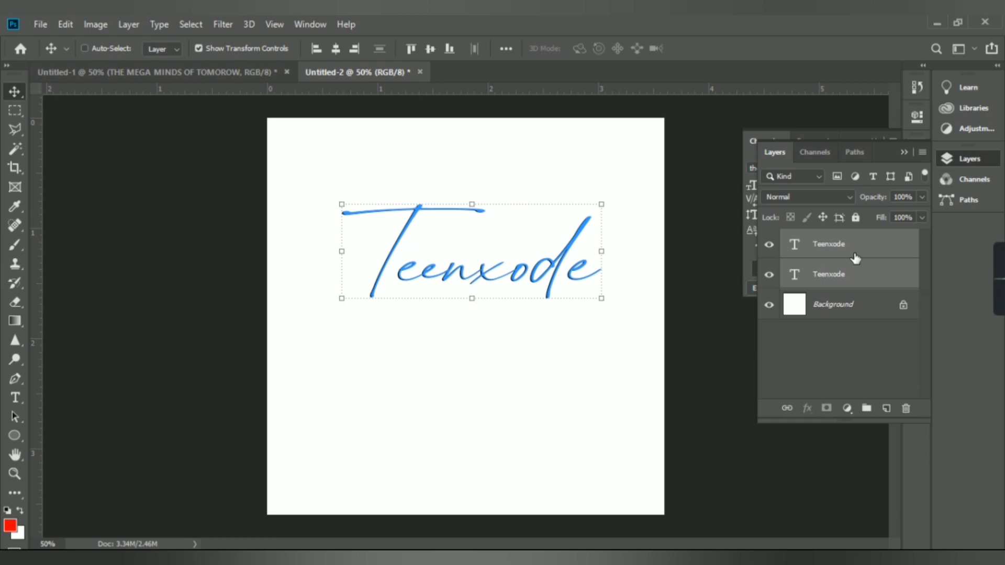
pyautogui.hotkey('ctrl', 'g')
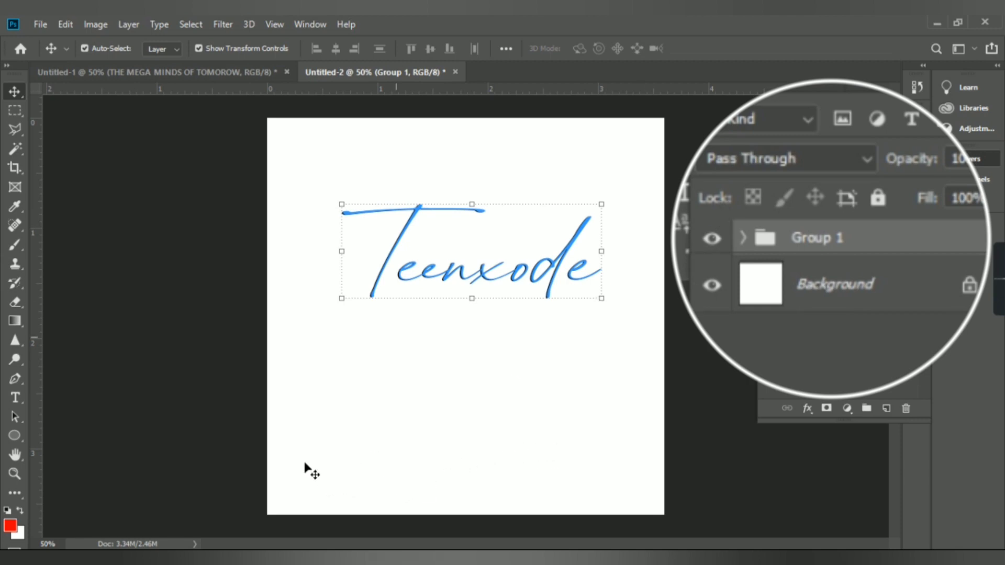
# Create a paragraph text box below Teenxode and enter THE MEGA MINDS OF TOMORROW
pyautogui.click(11, 401)
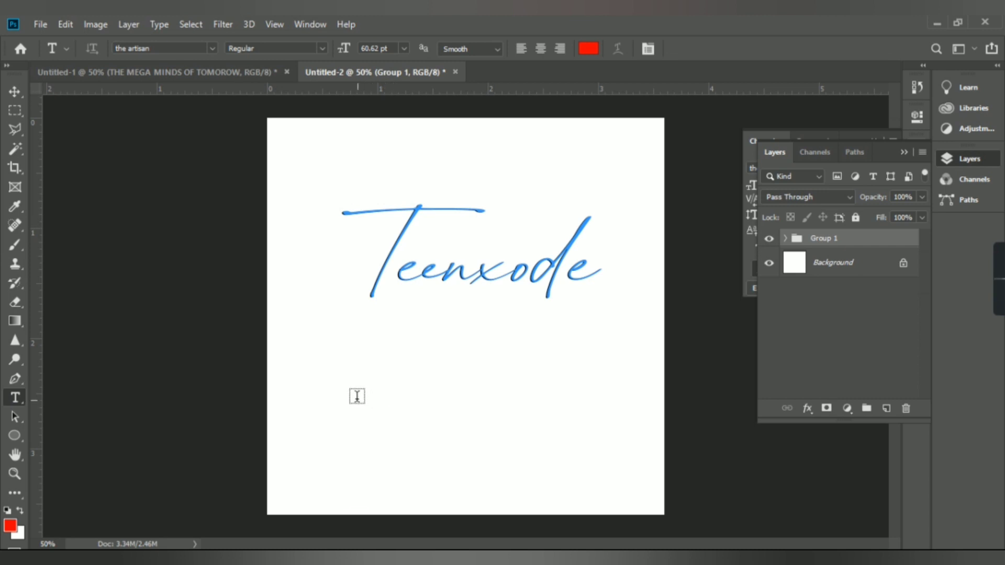
pyautogui.moveTo(359, 399); pyautogui.dragTo(539, 425)
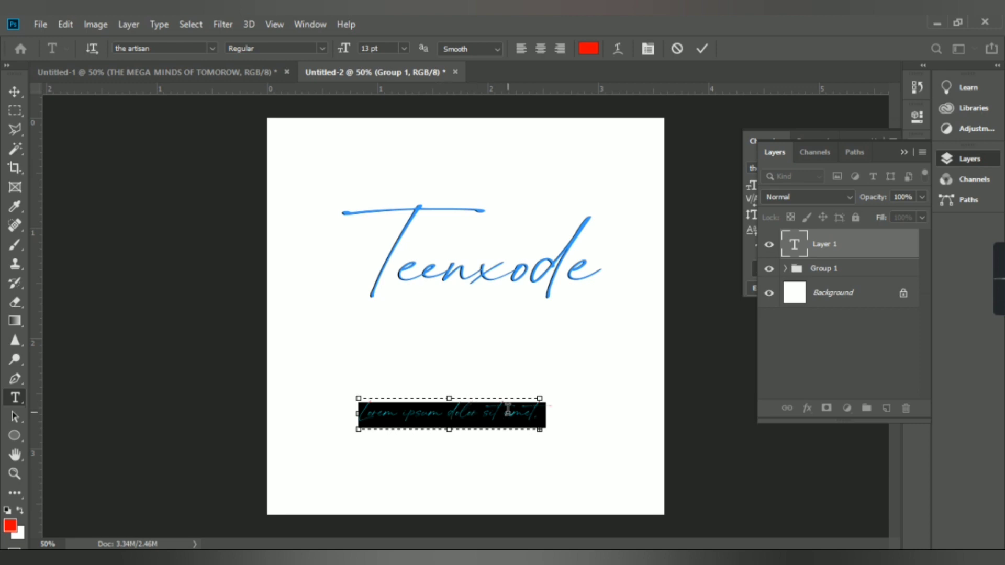
pyautogui.write('THE MEGA')
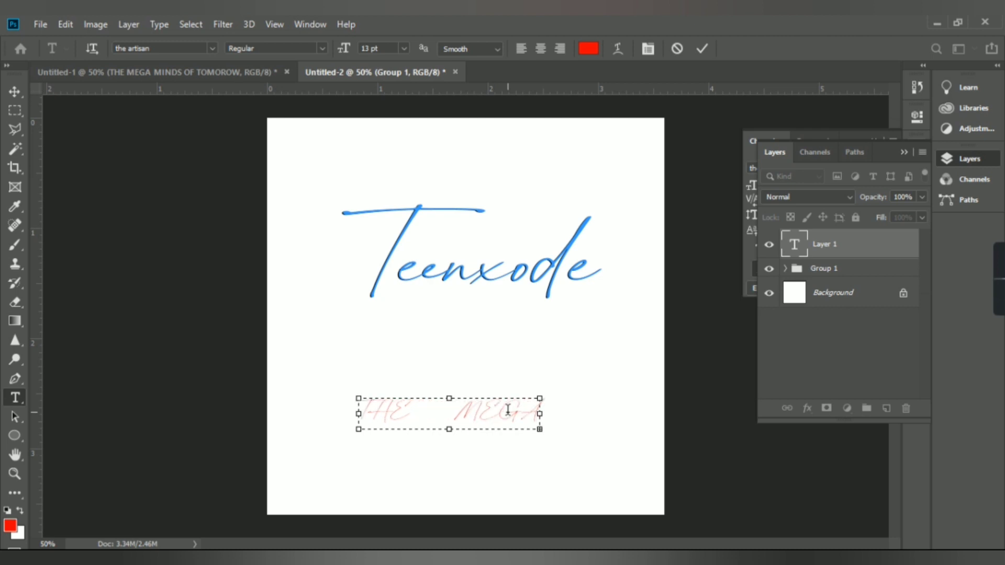
# Select all of the new text and set its font to Calibri
pyautogui.hotkey('ctrl', 'a')
pyautogui.click(751, 251)
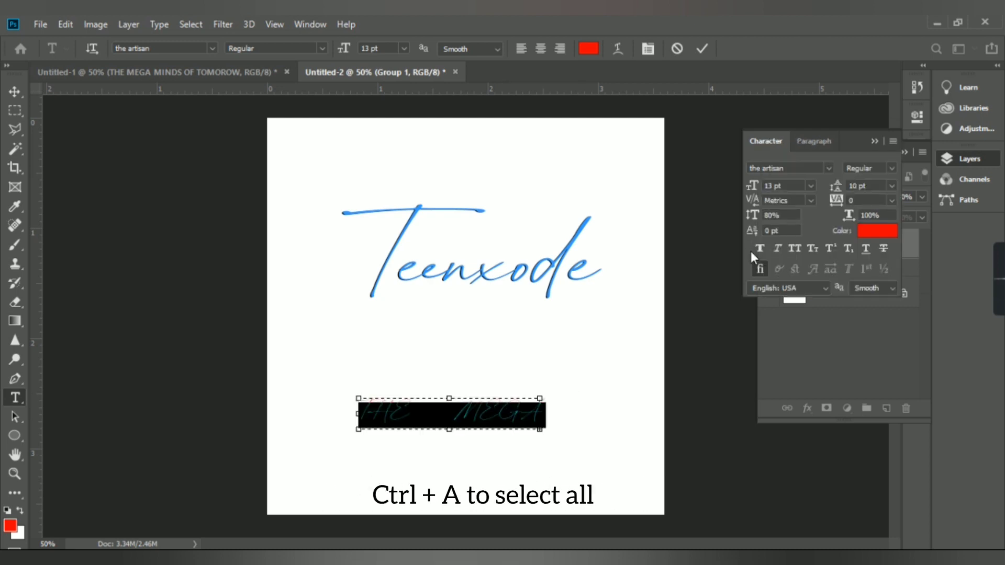
pyautogui.click(828, 168)
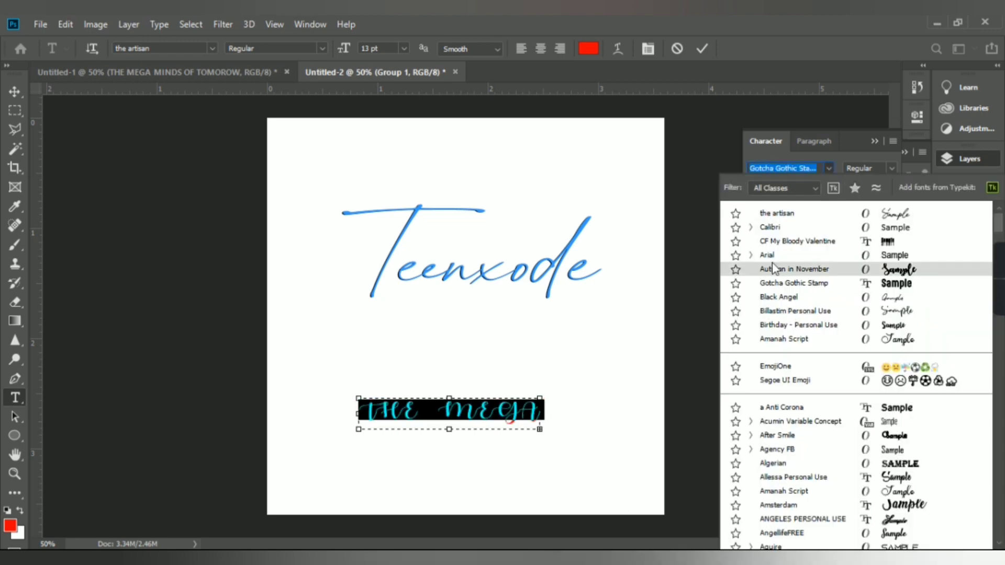
pyautogui.click(767, 231)
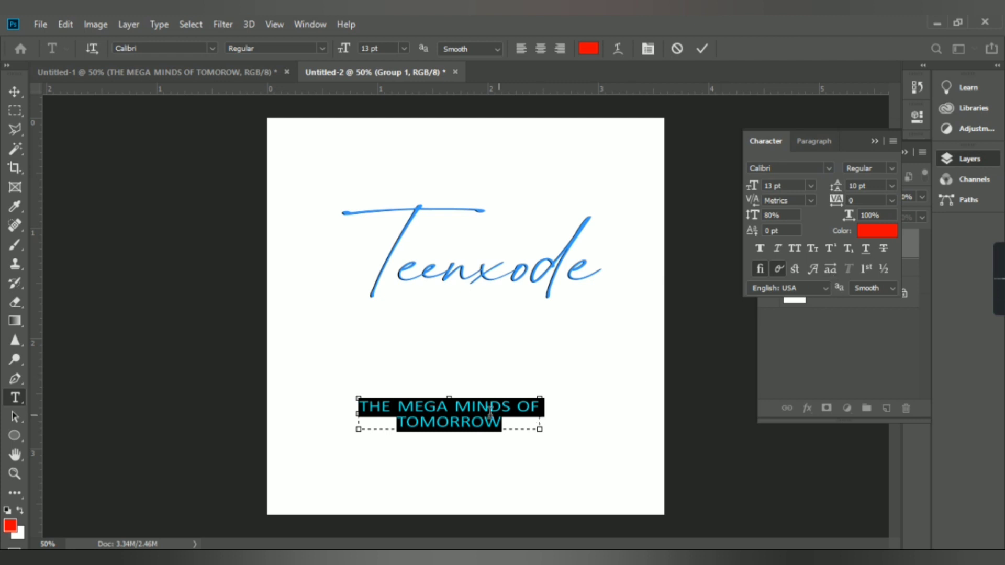
# Set the subtitle's text colour to yellow ffcc00 and commit the text
pyautogui.click(877, 231)
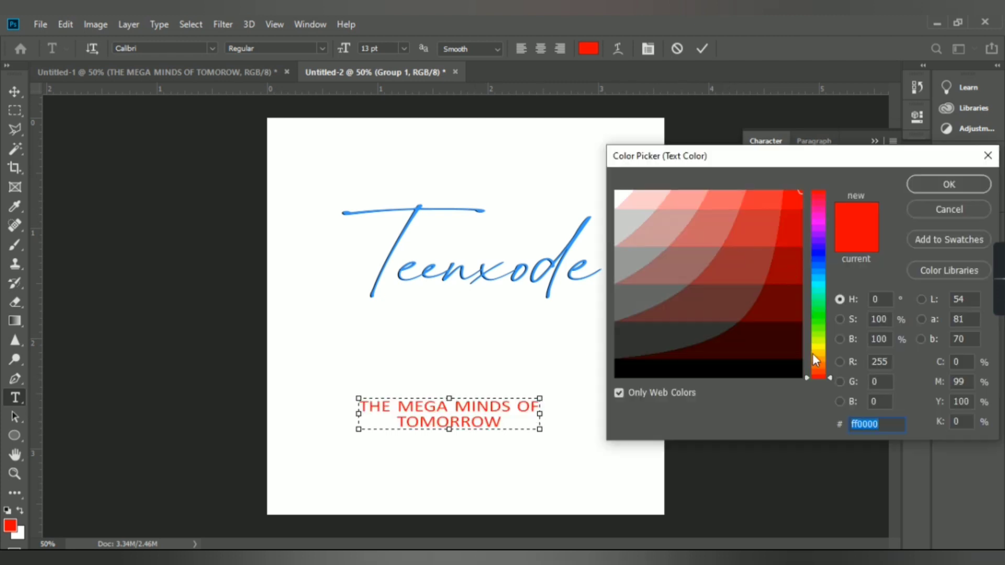
pyautogui.click(813, 354)
pyautogui.press('Return')
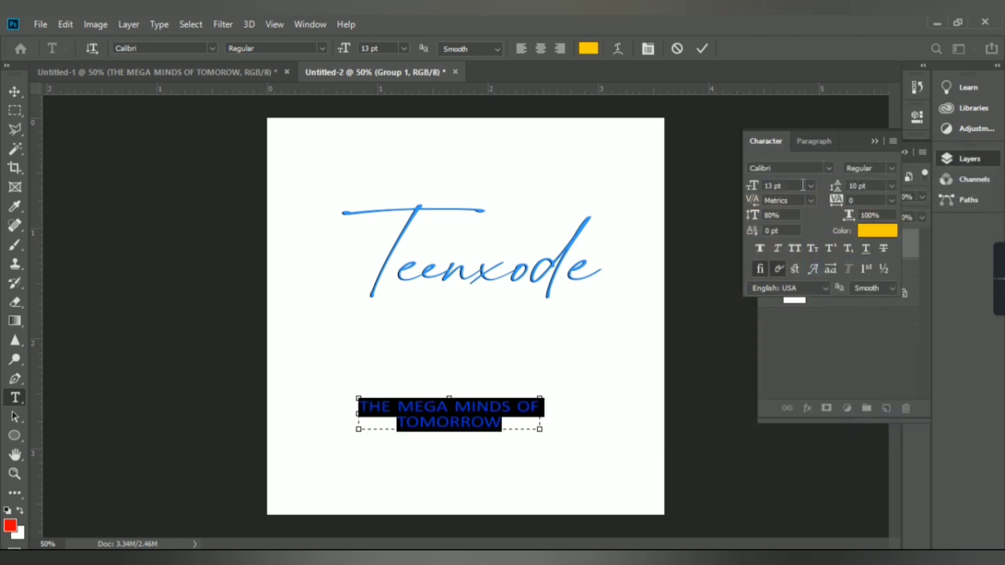
pyautogui.hotkey('ctrl', 'Return')
# Duplicate the subtitle layer, offsetting the copy slightly right and down
pyautogui.press('v')
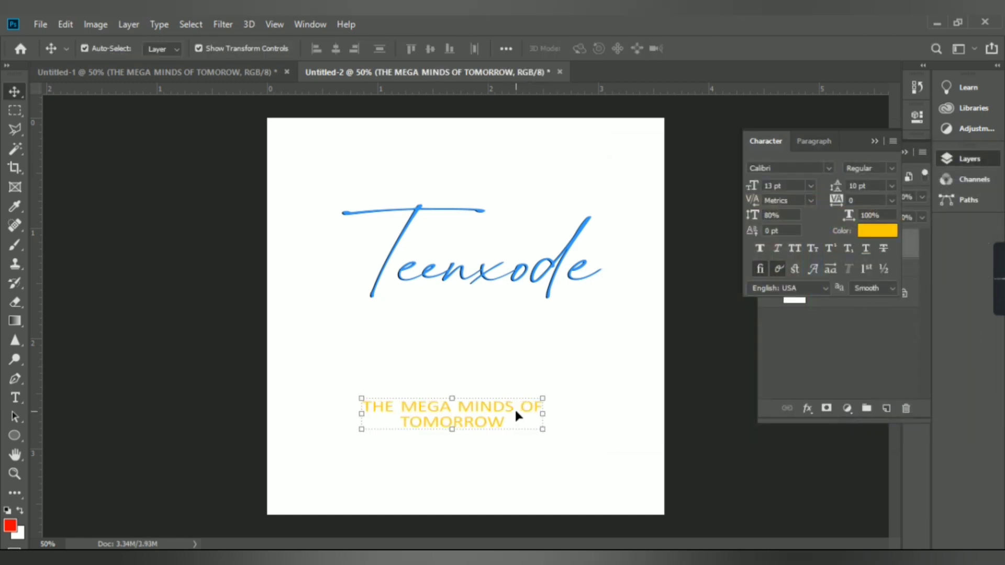
pyautogui.moveTo(516, 414); pyautogui.dragTo(522, 417)
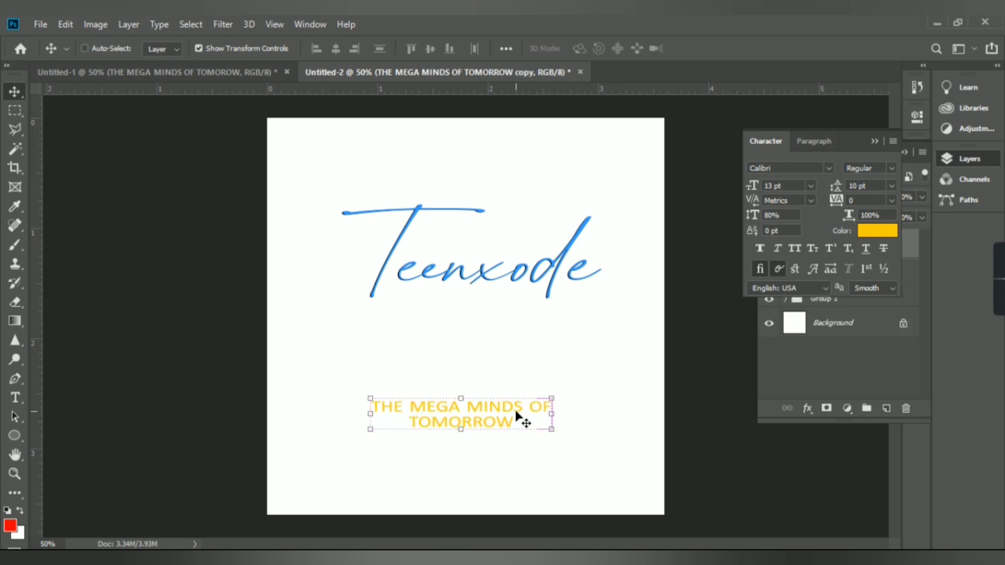
pyautogui.click(911, 250)
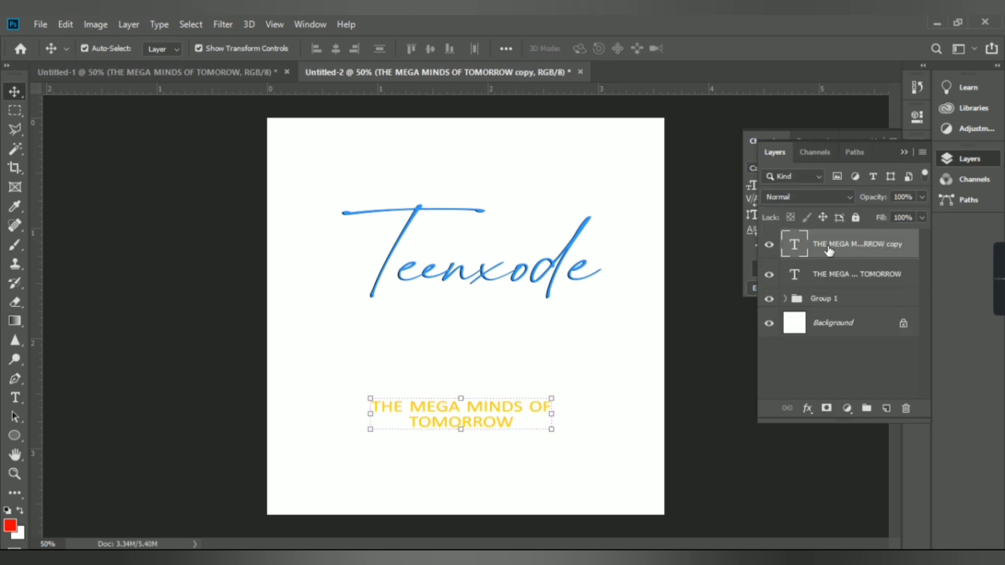
# Select the original subtitle layer and set its text colour to black 000000
pyautogui.click(819, 275)
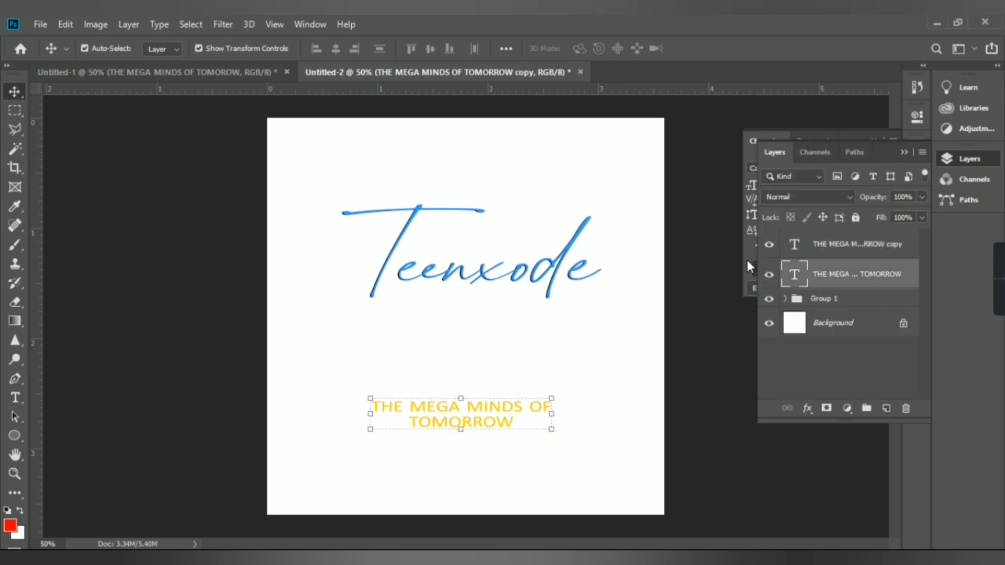
pyautogui.click(746, 261)
pyautogui.click(861, 232)
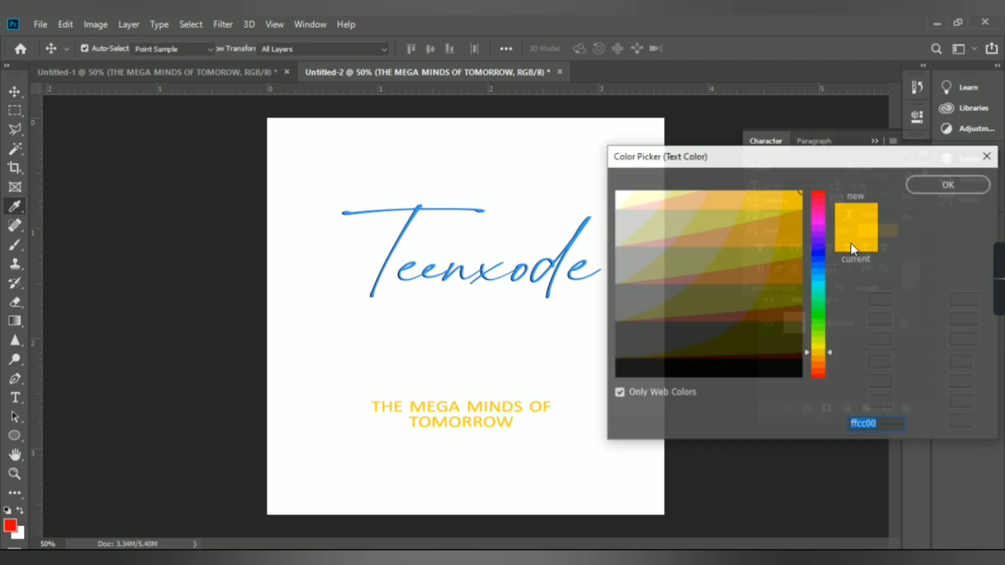
pyautogui.click(782, 373)
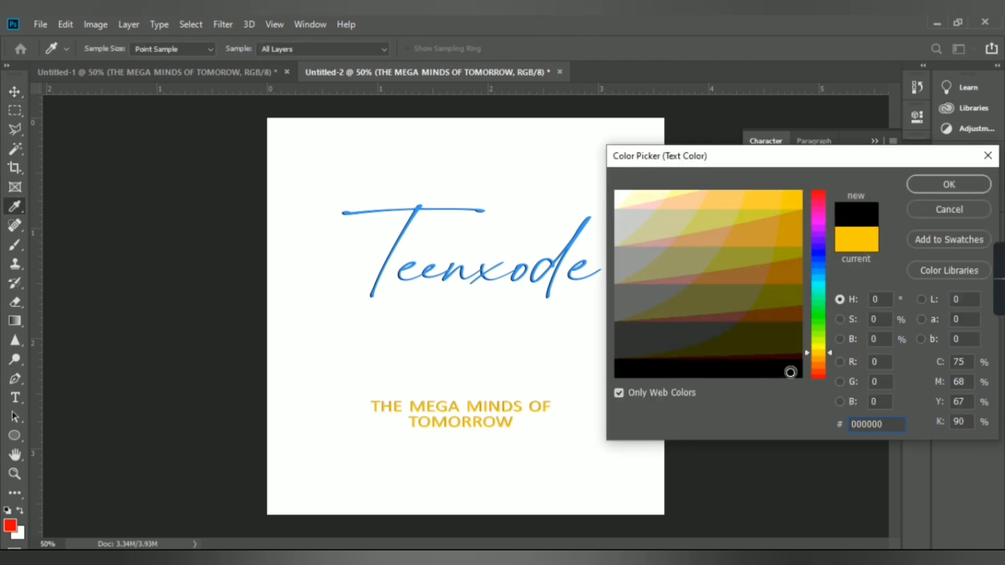
pyautogui.press('Return')
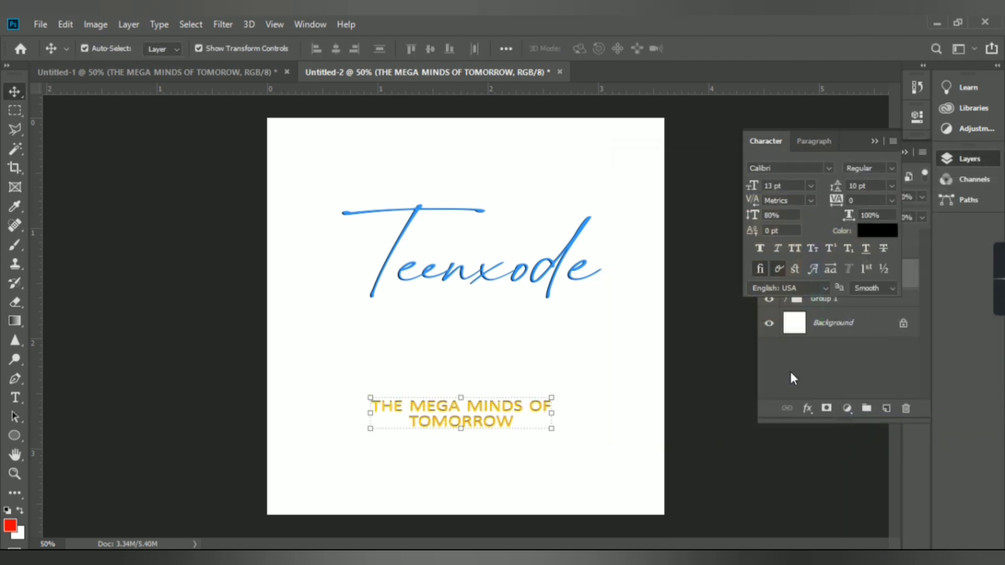